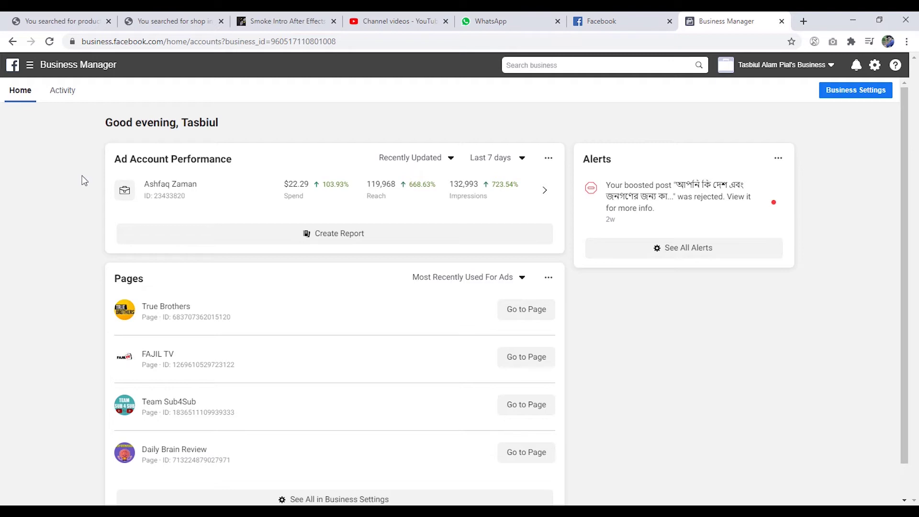
pyautogui.moveTo(103, 122); pyautogui.dragTo(246, 129)
pyautogui.click(248, 129)
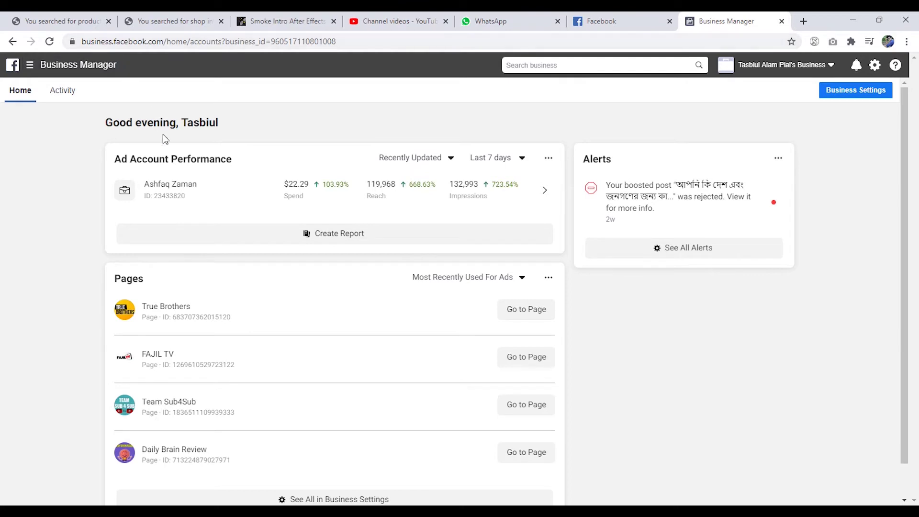
# Open the ad account's Billing page from the Business Manager home
pyautogui.click(29, 68)
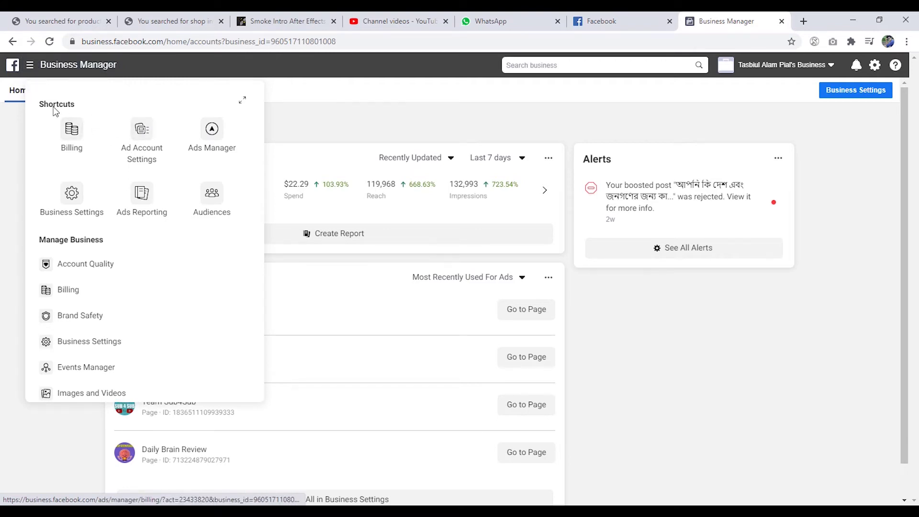
pyautogui.click(72, 134)
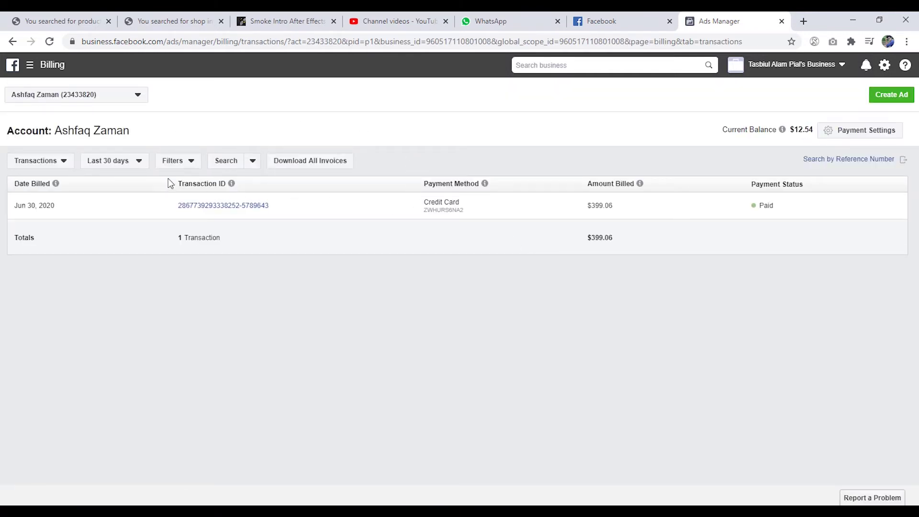
# Filter the billing transactions by This month, and again by Today
pyautogui.click(136, 162)
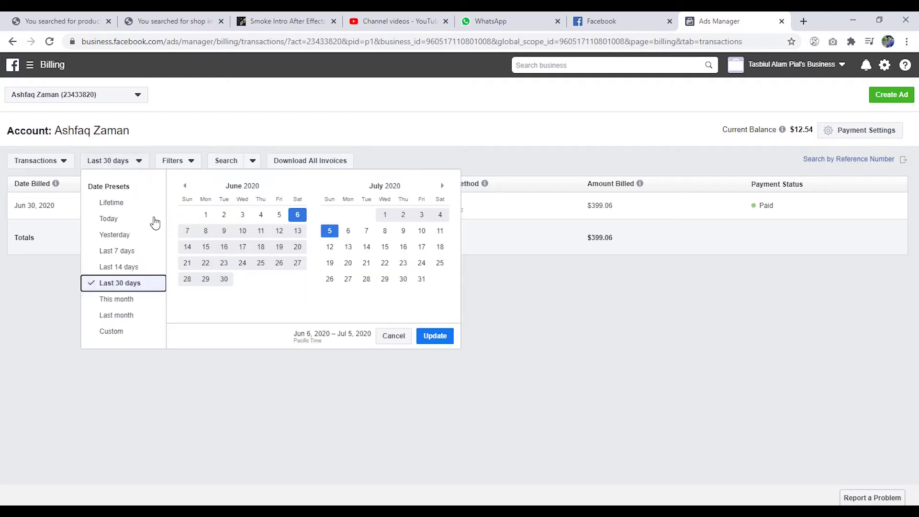
pyautogui.click(137, 302)
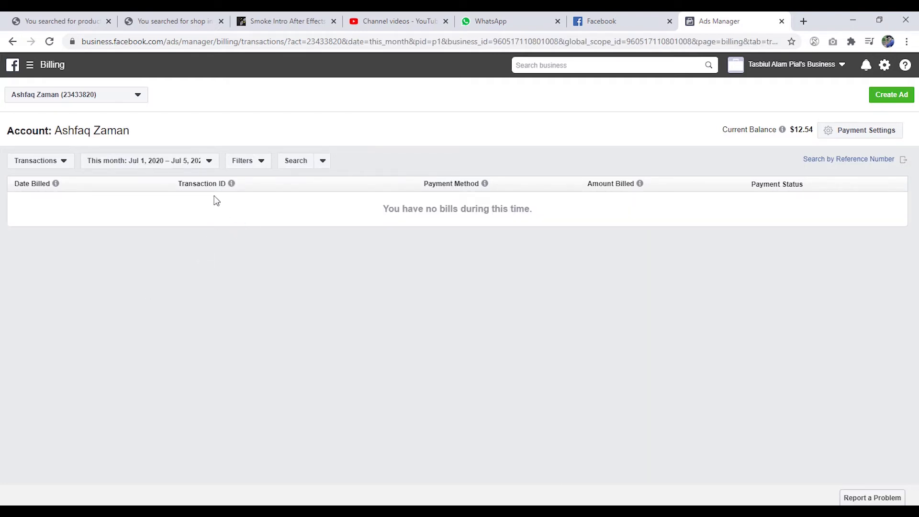
pyautogui.click(166, 163)
pyautogui.click(127, 220)
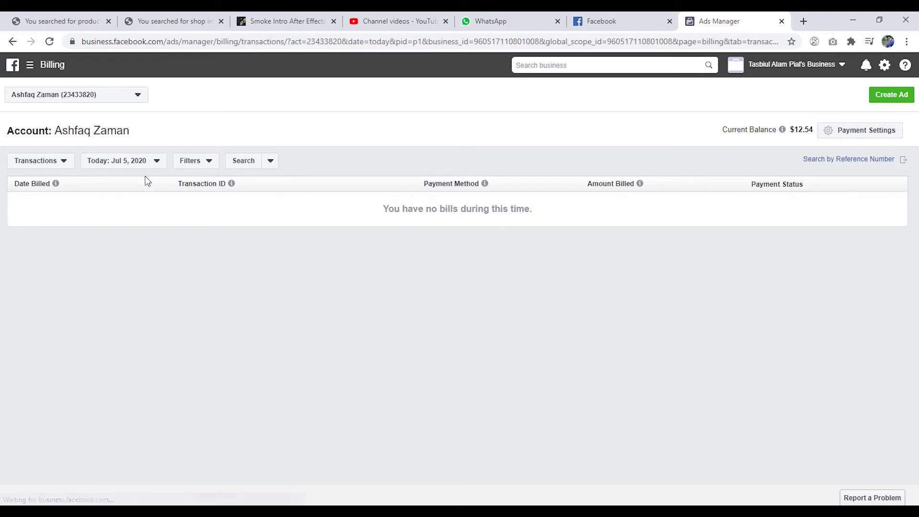
# Set the transactions' date range to Lifetime and review the billed transactions with their payment methods, amounts and statuses
pyautogui.click(142, 167)
pyautogui.click(135, 202)
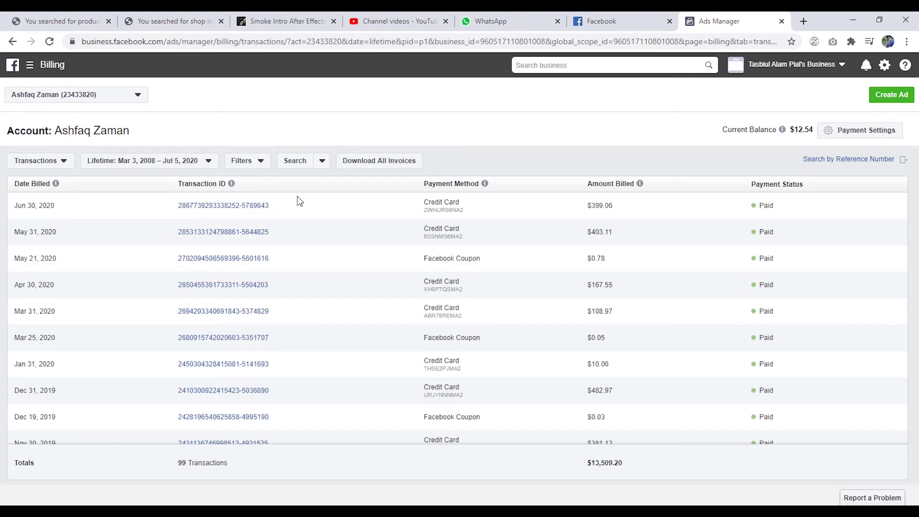
pyautogui.scroll(-20, 410, 314)
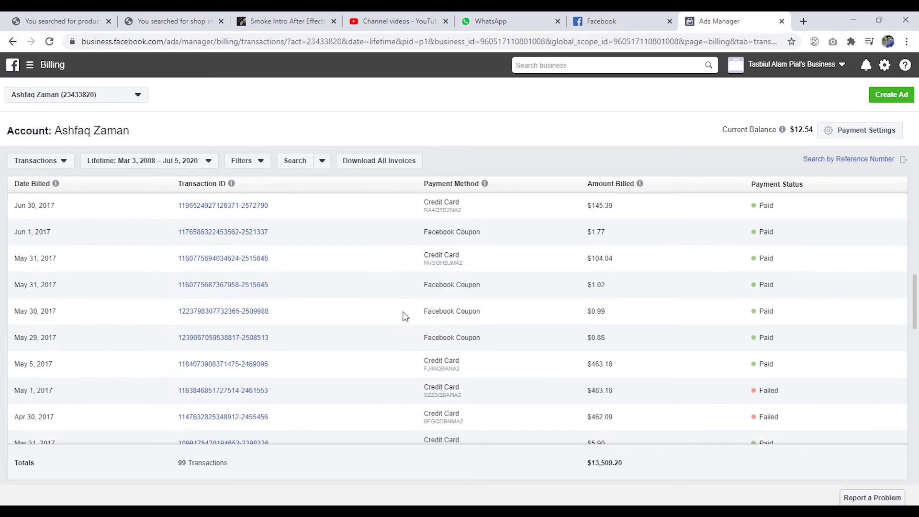
pyautogui.scroll(-8, 402, 316)
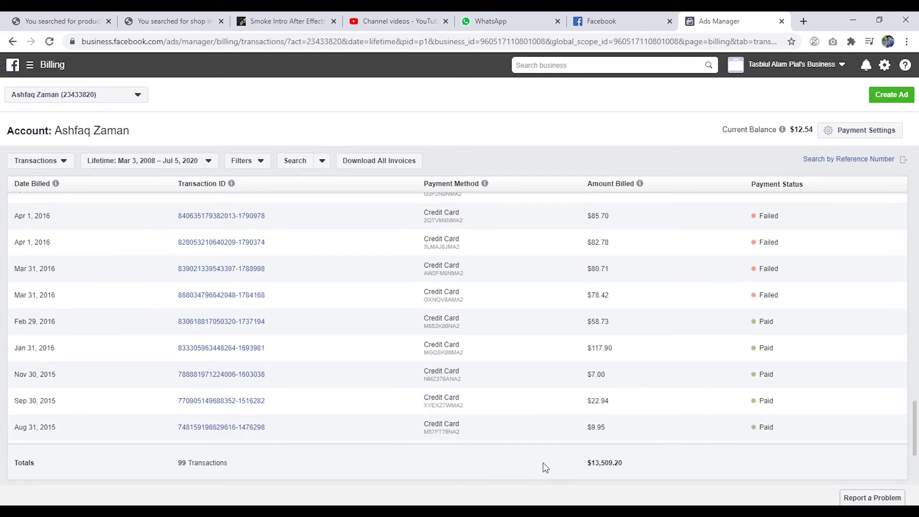
pyautogui.scroll(10, 554, 406)
pyautogui.scroll(8, 551, 393)
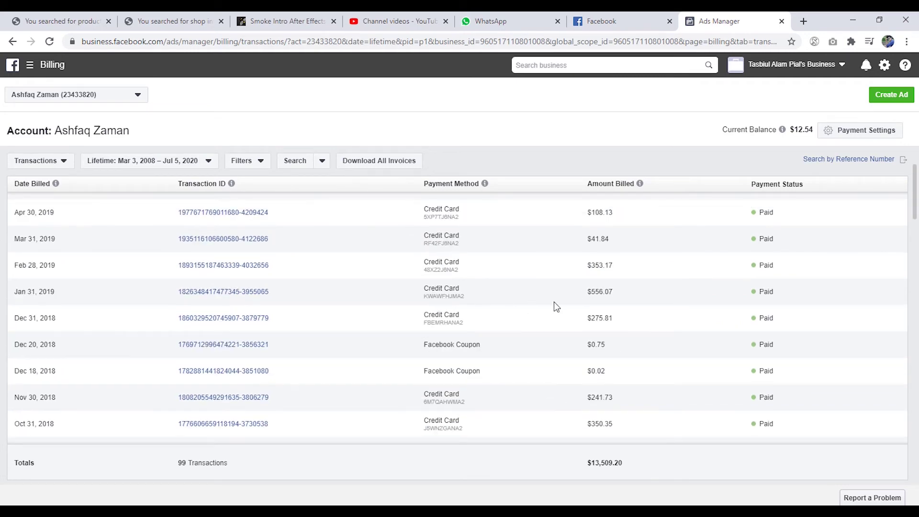
pyautogui.scroll(8, 599, 298)
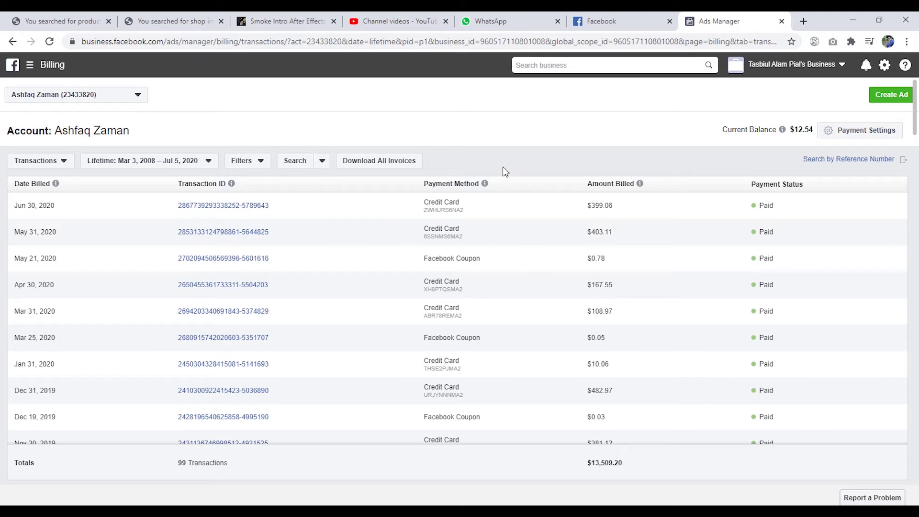
# Switch the billing report to Transactions By Page, keeping the Lifetime date range selected
pyautogui.click(64, 164)
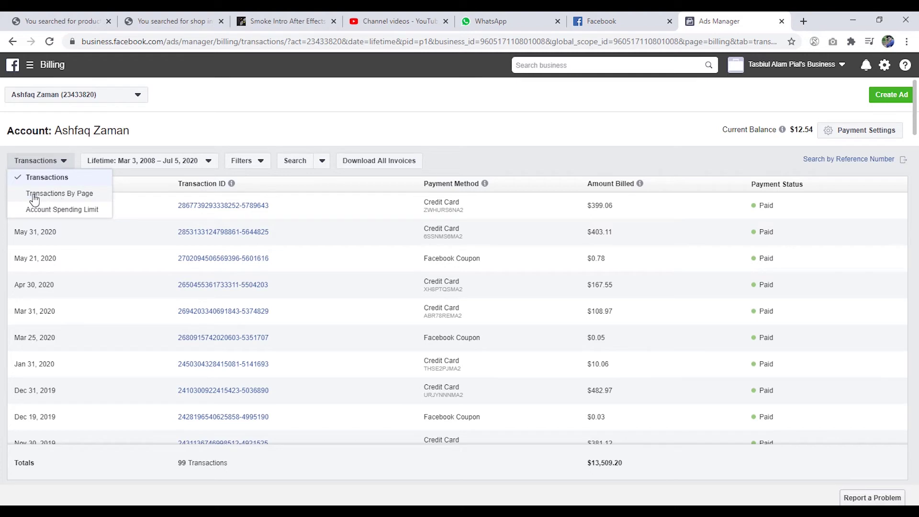
pyautogui.click(71, 196)
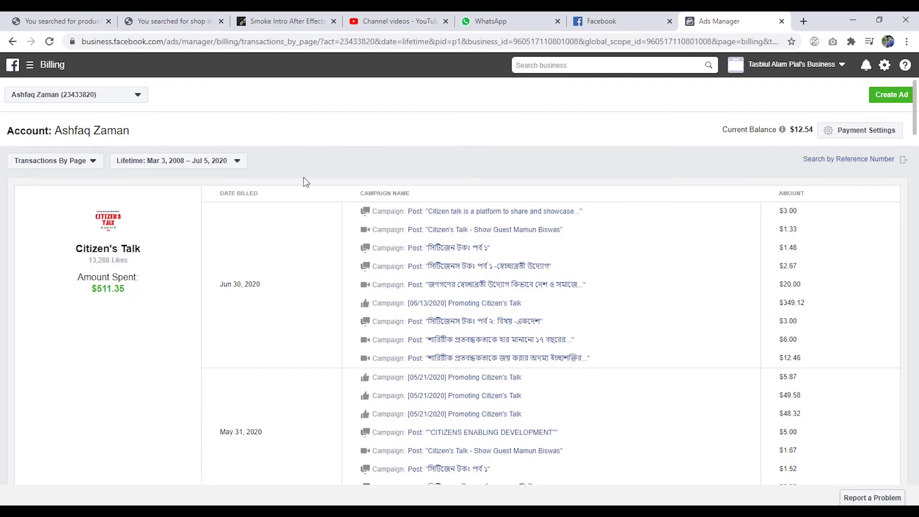
pyautogui.scroll(-2, 252, 249)
pyautogui.scroll(2, 196, 229)
pyautogui.click(194, 162)
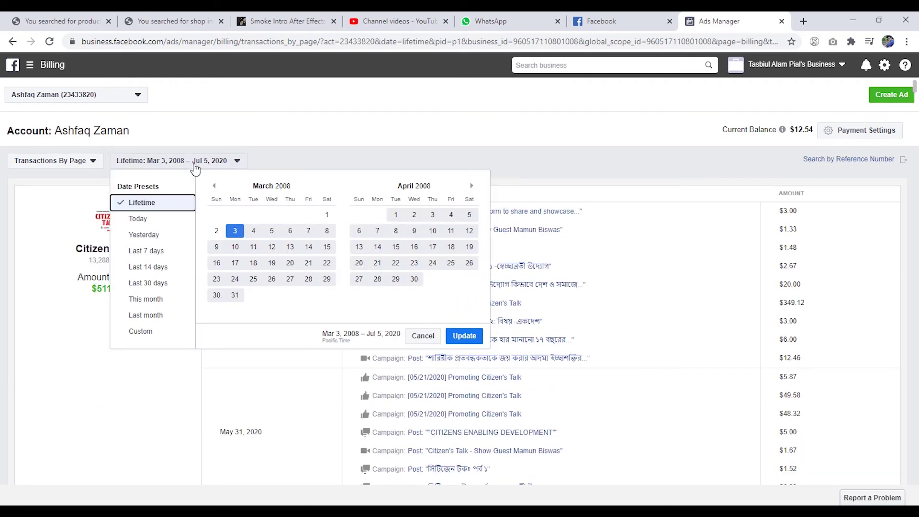
pyautogui.click(139, 202)
pyautogui.click(152, 203)
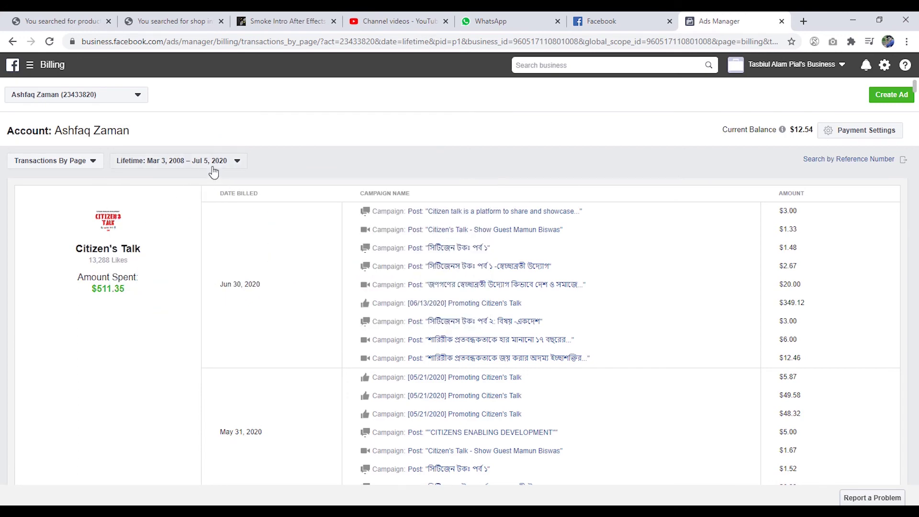
# Examine the amount spent per page and the billing dates, campaign names and amounts listed for Citizen's Talk and Charity Right BD
pyautogui.scroll(-3, 168, 261)
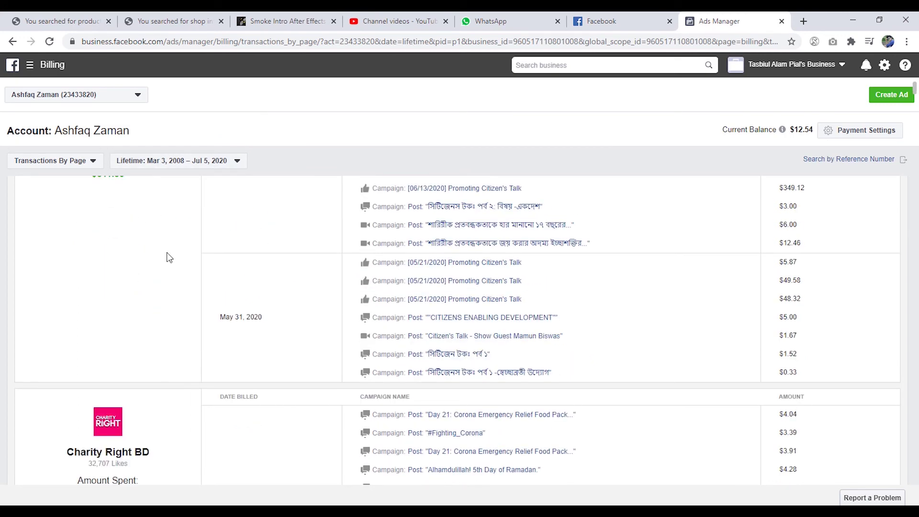
pyautogui.scroll(-3, 170, 249)
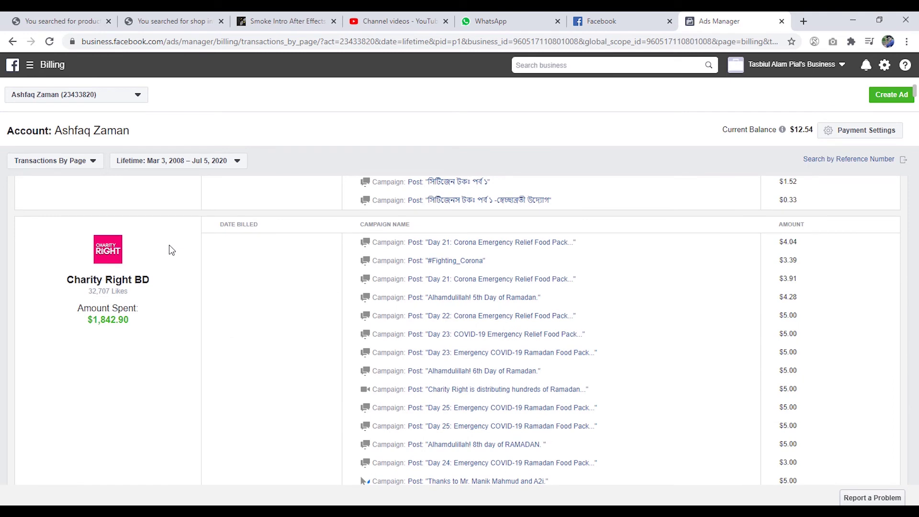
pyautogui.scroll(-7, 169, 251)
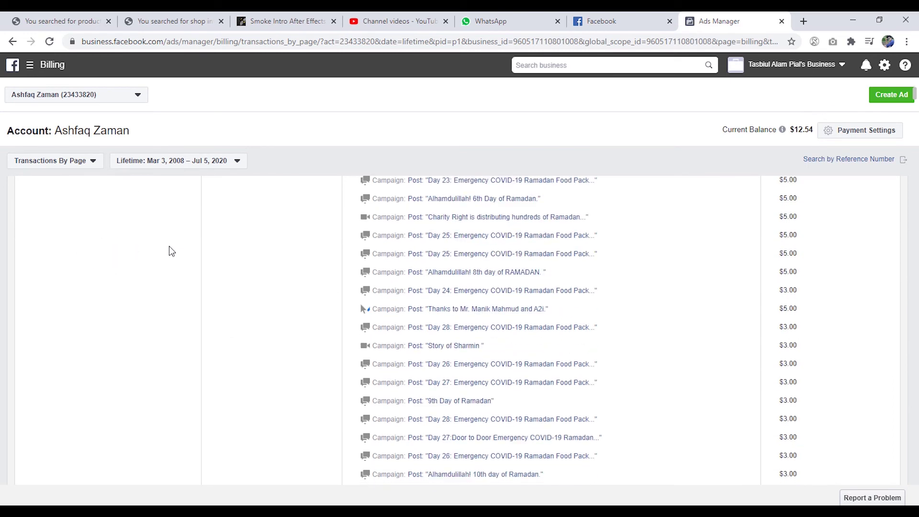
pyautogui.scroll(15, 172, 243)
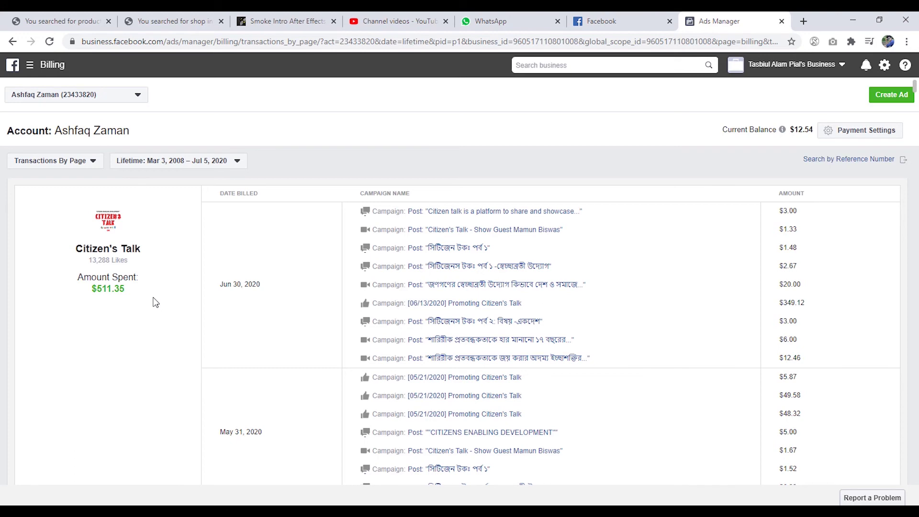
pyautogui.scroll(-7, 155, 301)
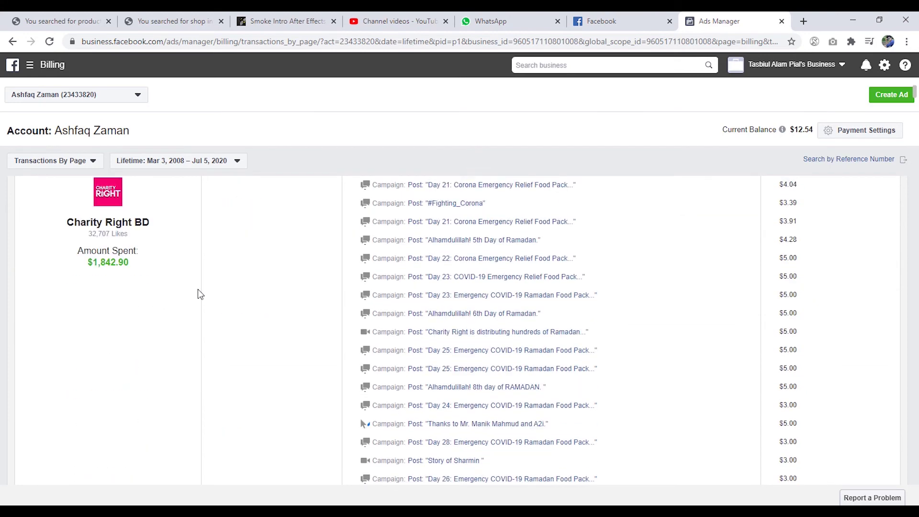
pyautogui.scroll(-10, 201, 294)
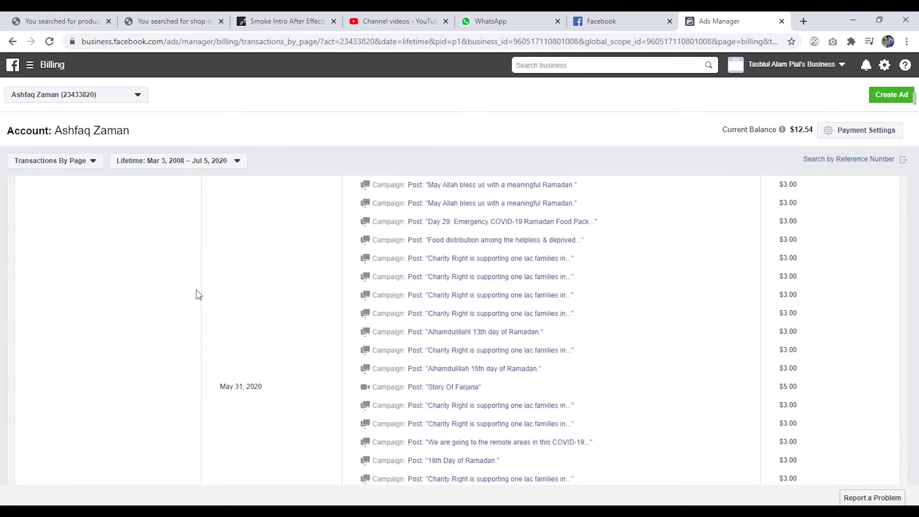
pyautogui.scroll(-7, 198, 293)
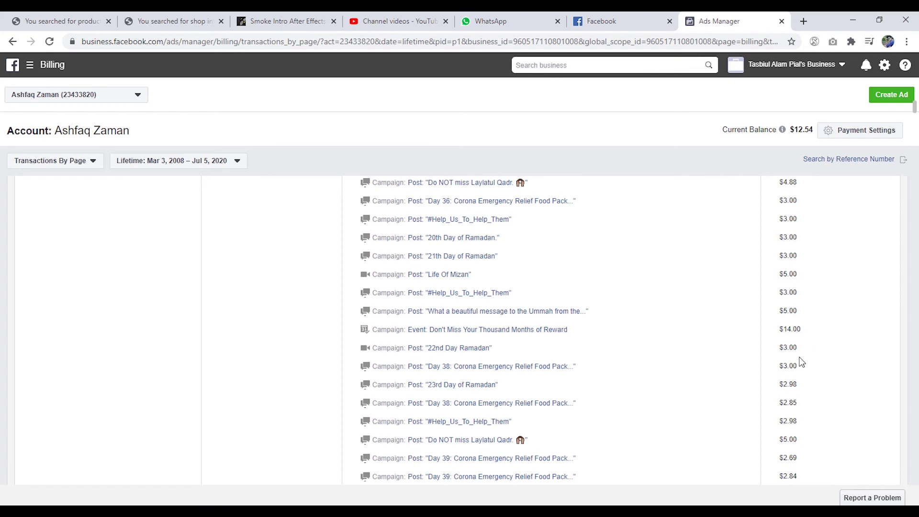
pyautogui.scroll(-5, 801, 362)
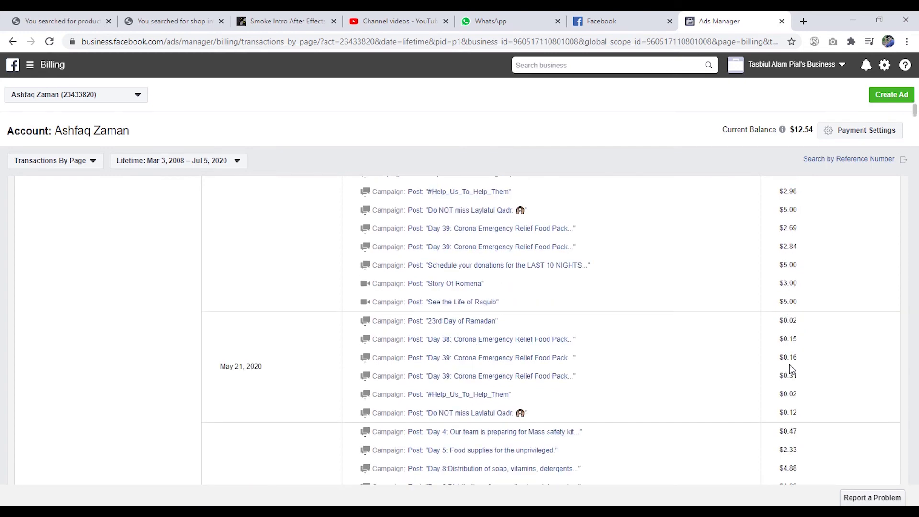
pyautogui.scroll(-20, 671, 387)
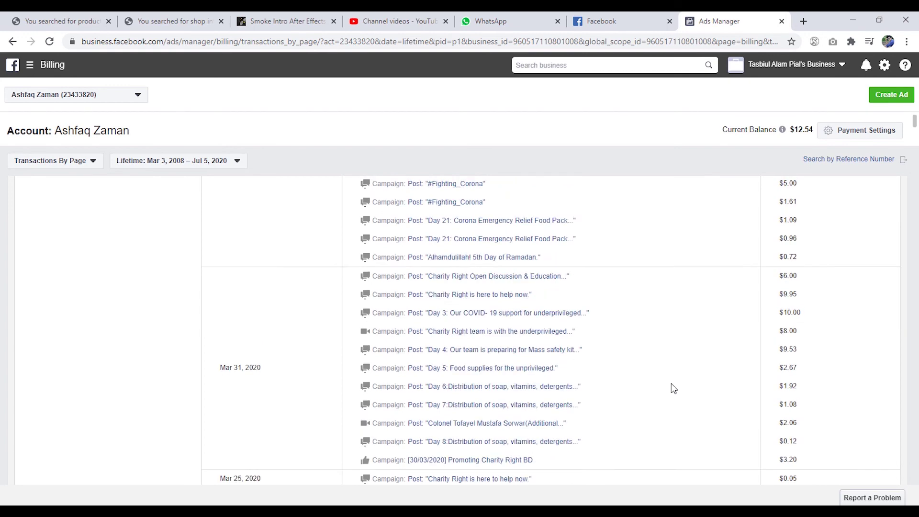
pyautogui.scroll(-20, 672, 387)
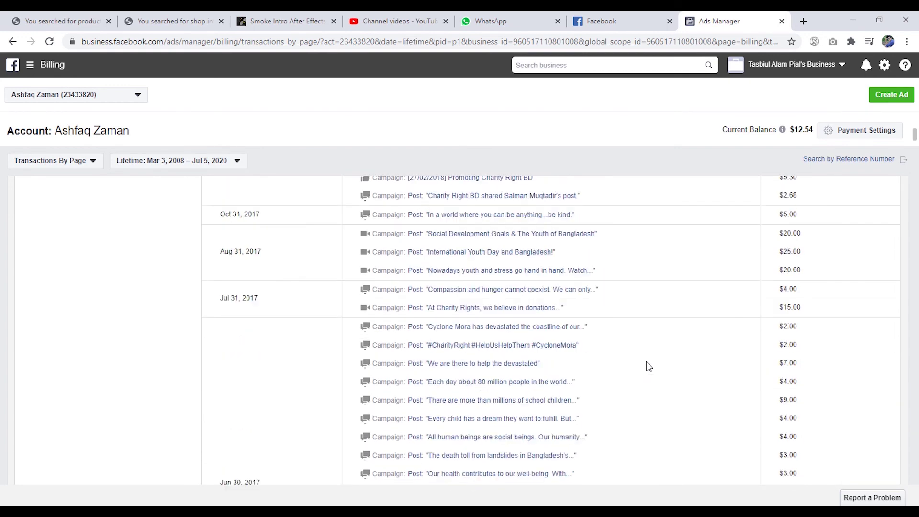
pyautogui.scroll(20, 652, 354)
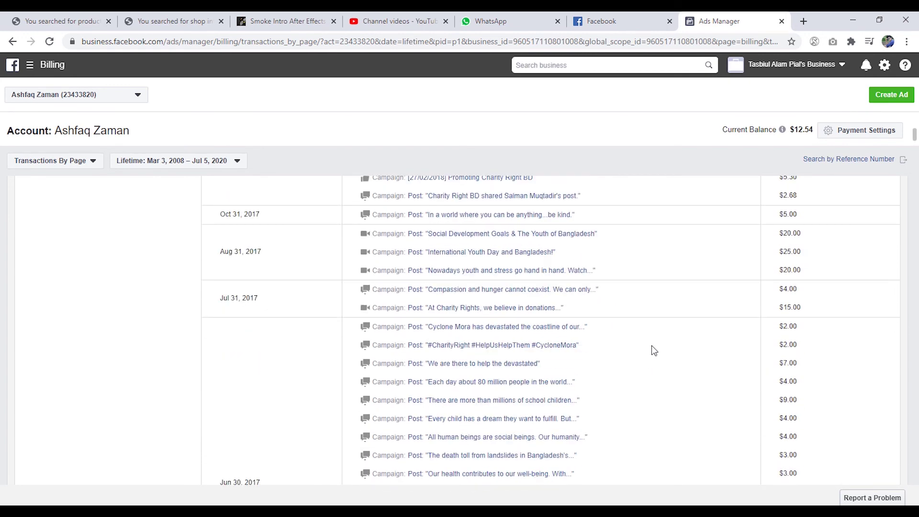